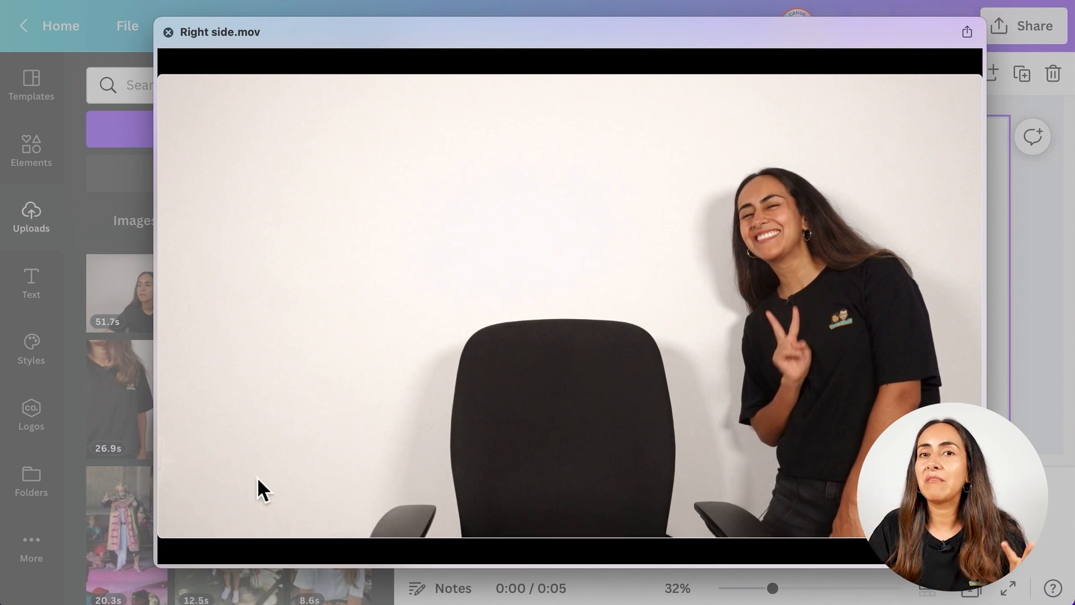
# - Scrub through the Right side.mov preview to review the side take around the empty chair
pyautogui.moveTo(268, 535)
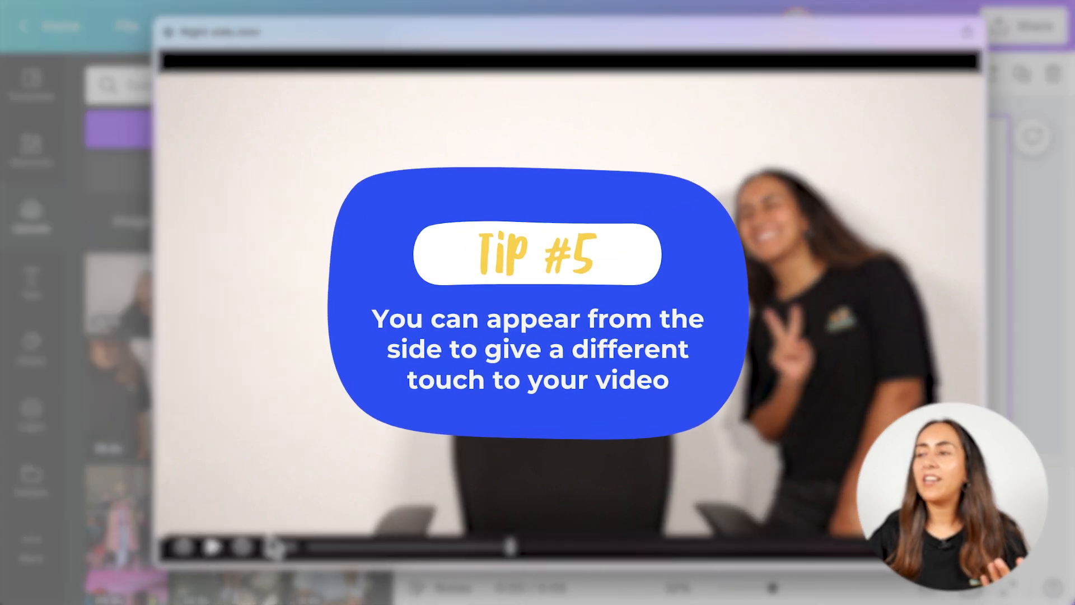
pyautogui.moveTo(321, 547); pyautogui.dragTo(427, 546)
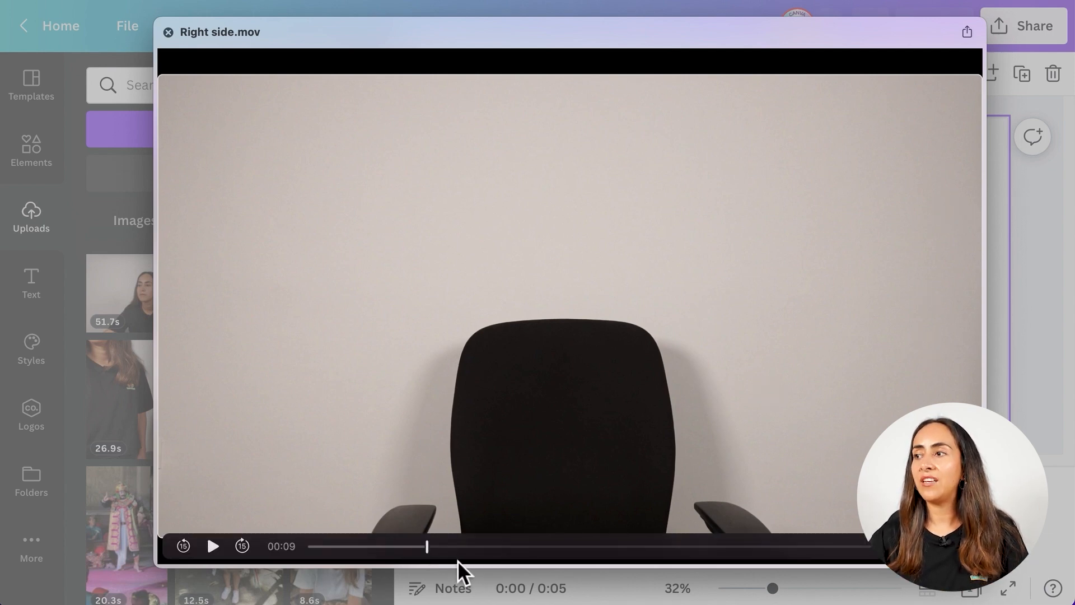
pyautogui.moveTo(431, 550); pyautogui.dragTo(523, 553)
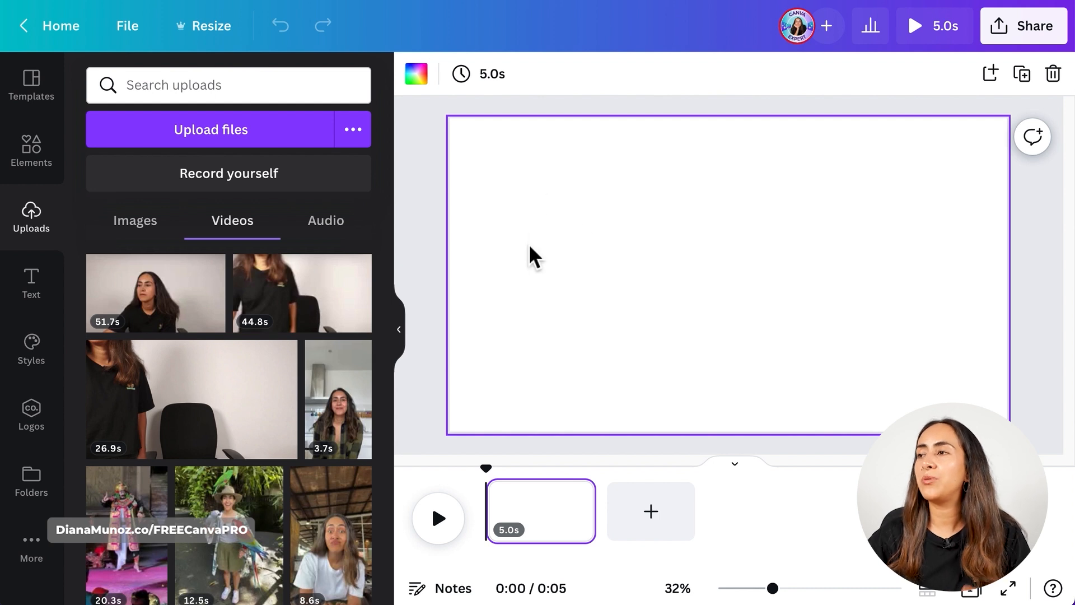
# - Check the file names of the three newest uploaded videos to identify the left, right and main takes
pyautogui.moveTo(281, 360)
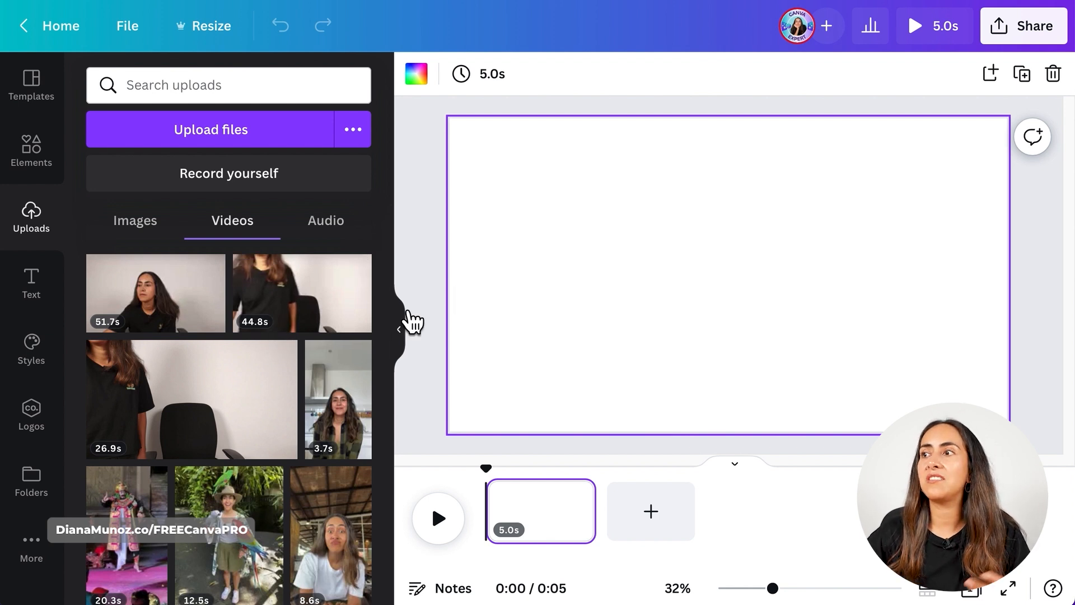
pyautogui.click(286, 357)
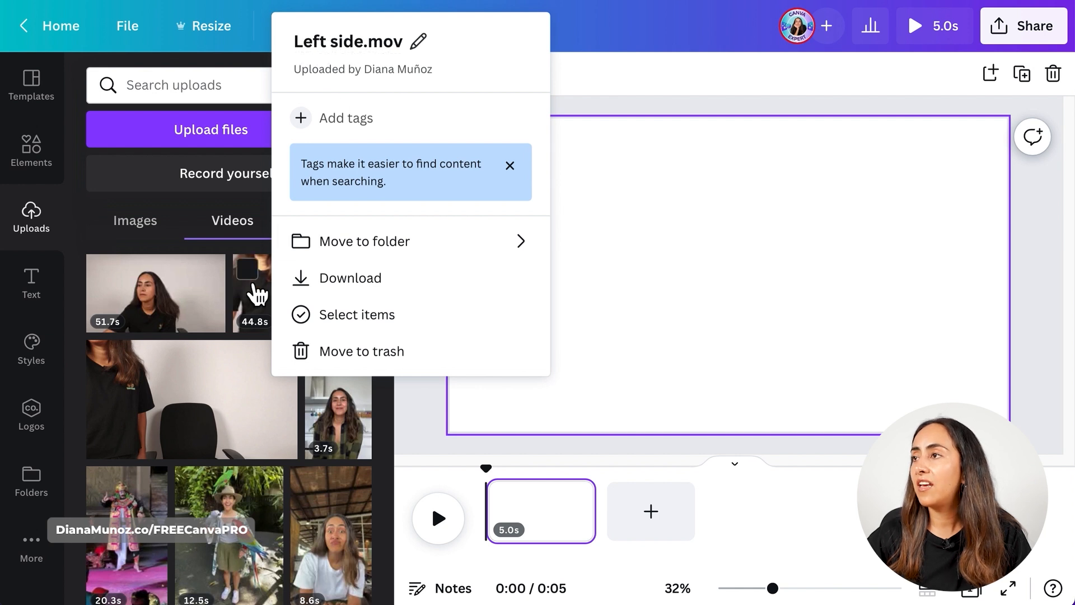
pyautogui.click(240, 271)
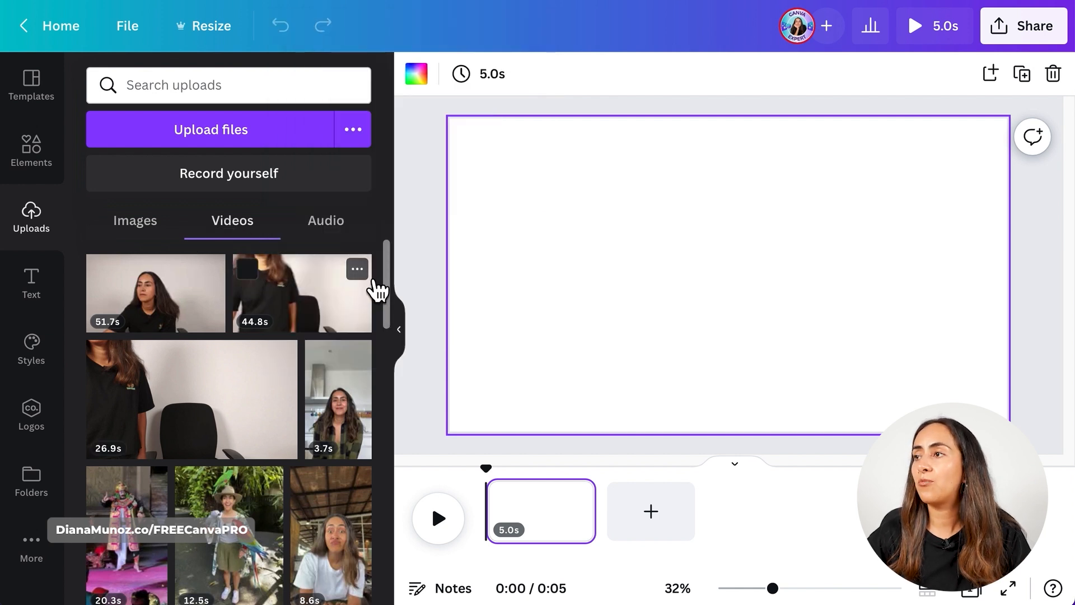
pyautogui.click(358, 270)
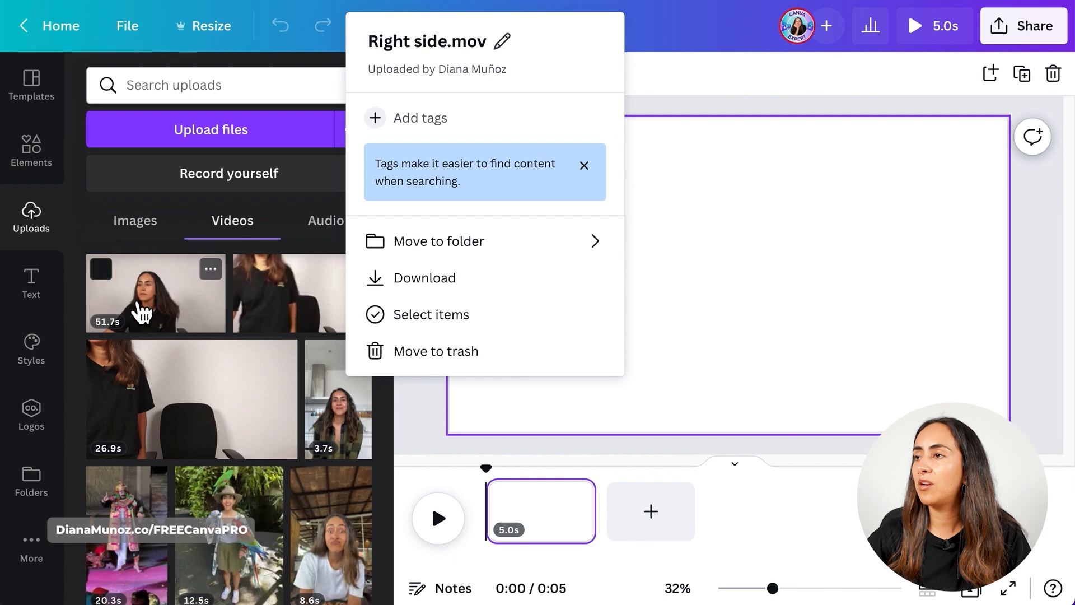
pyautogui.click(212, 270)
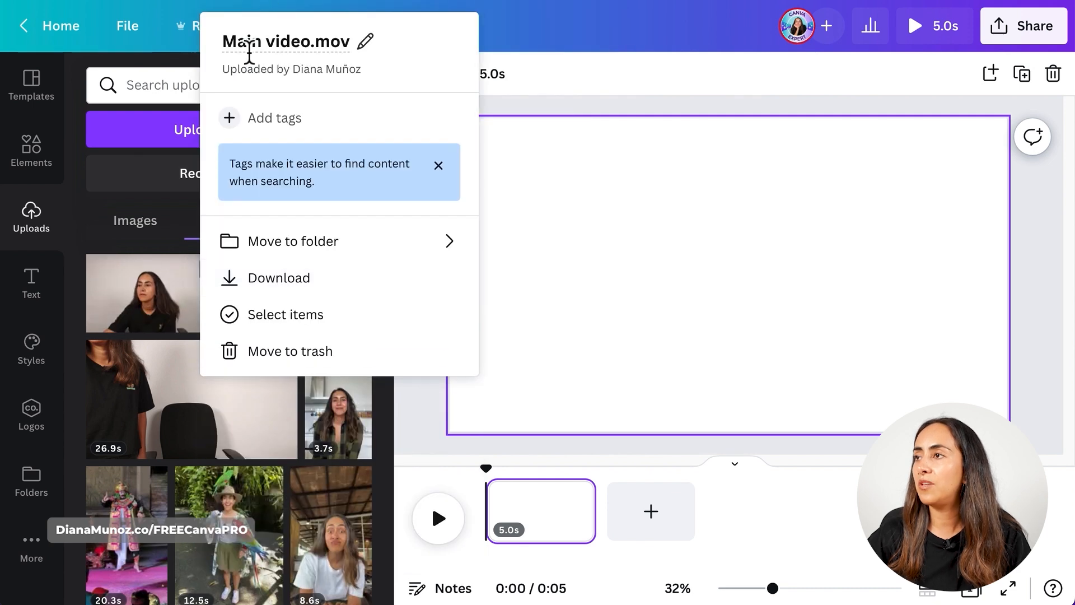
pyautogui.click(175, 256)
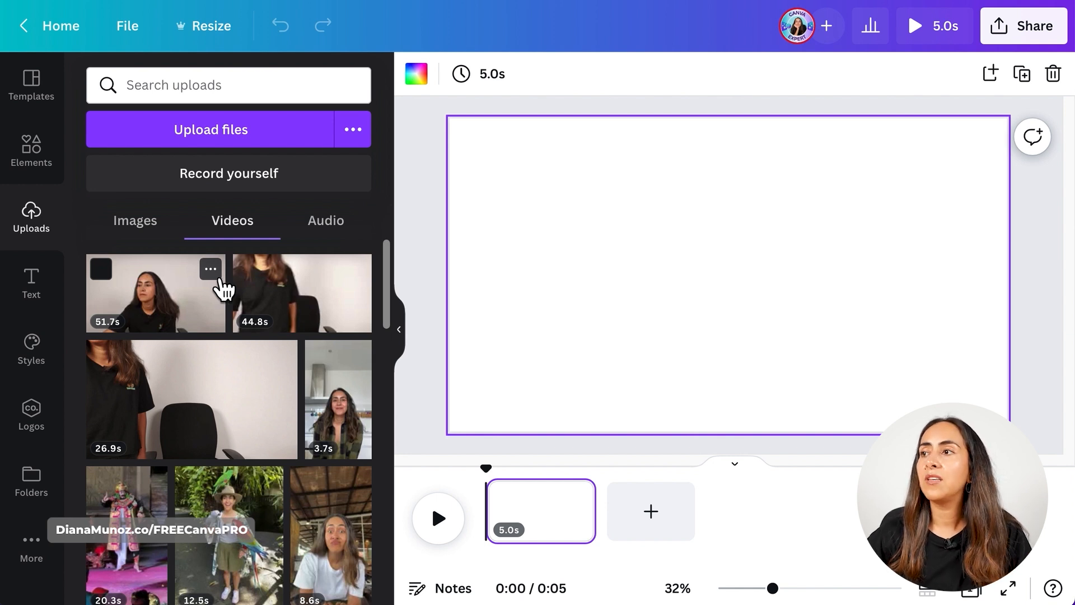
pyautogui.click(217, 275)
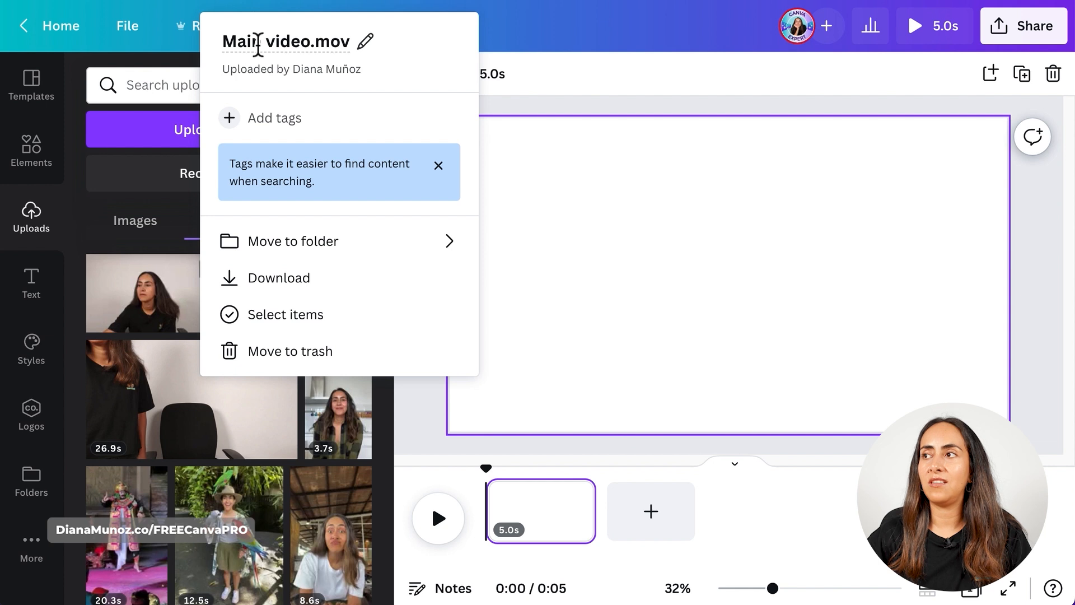
pyautogui.click(158, 256)
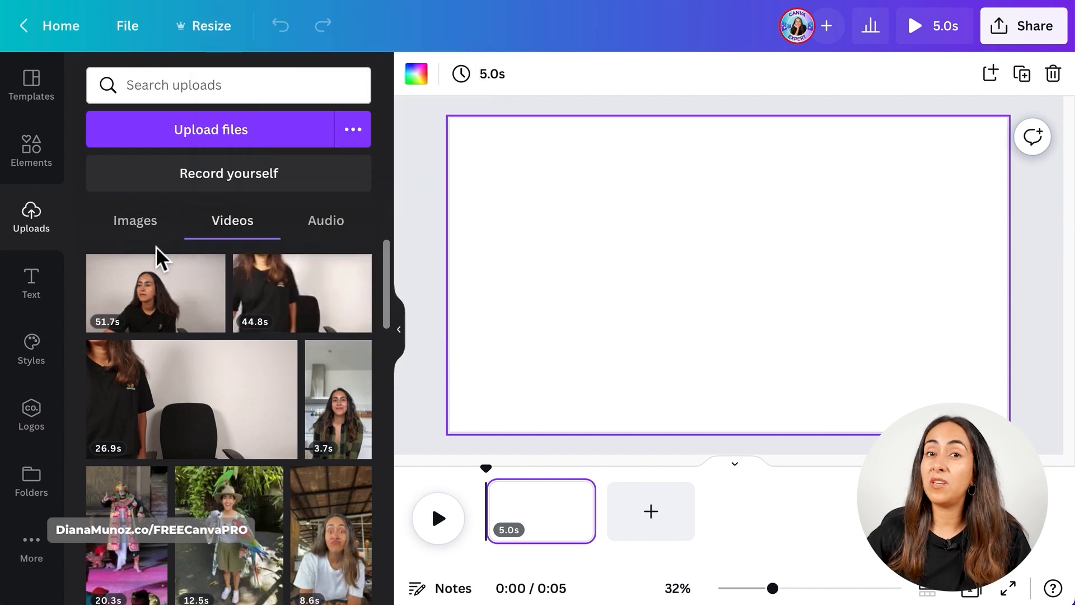
# - Place Main video.mov on the blank page so it fills it, and hide the uploads list
pyautogui.moveTo(162, 287); pyautogui.dragTo(482, 180)
pyautogui.click(400, 329)
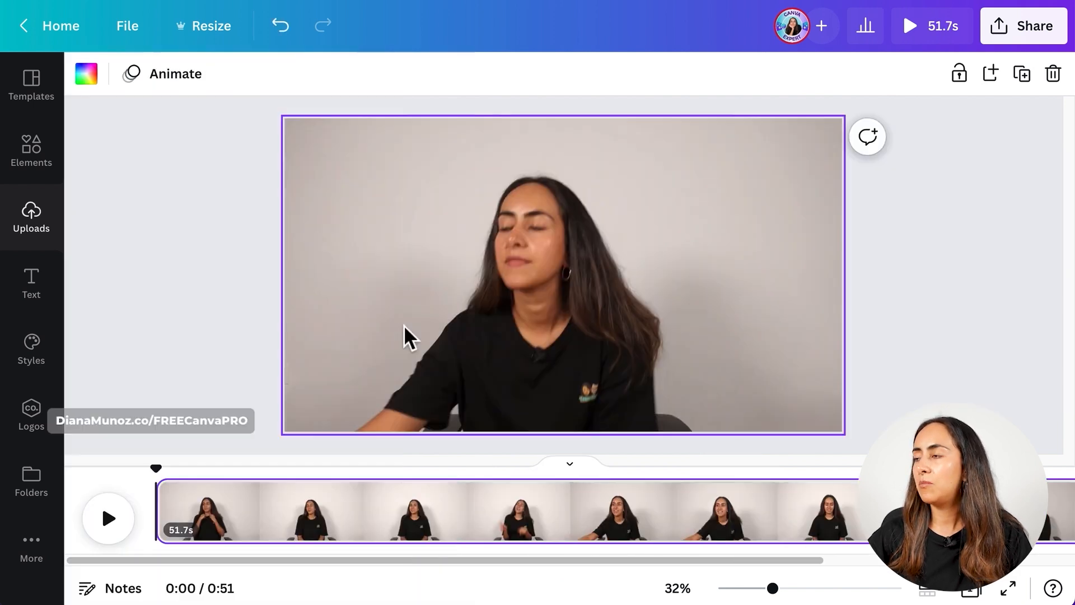
# - Find the starting moment at about 0:05 in the main clip and trim off everything before it, leaving 46.0 s
pyautogui.moveTo(194, 511); pyautogui.dragTo(272, 524)
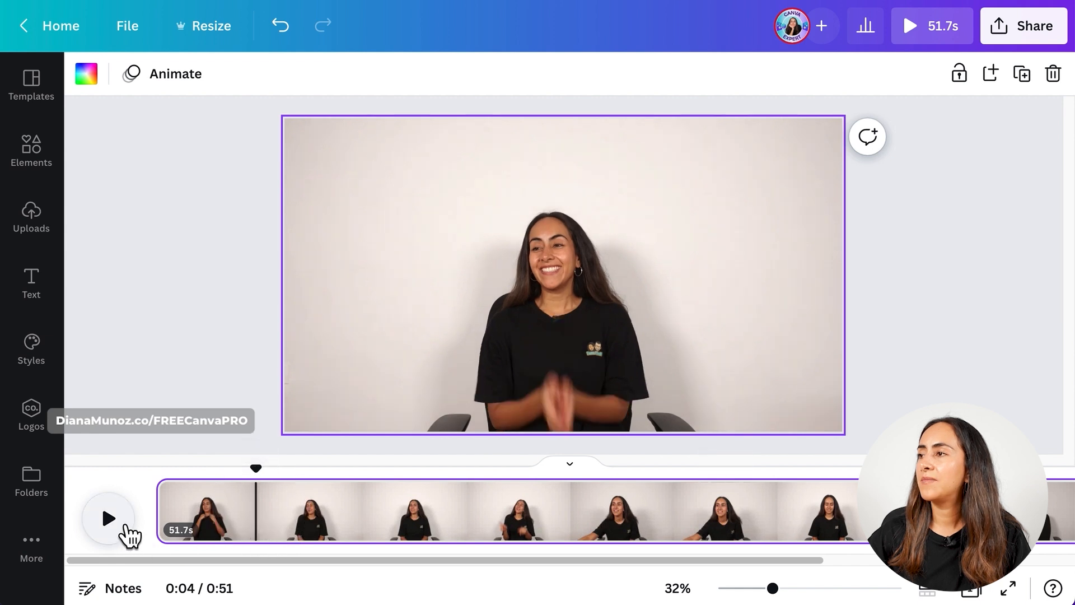
pyautogui.click(125, 526)
pyautogui.click(124, 526)
pyautogui.click(123, 526)
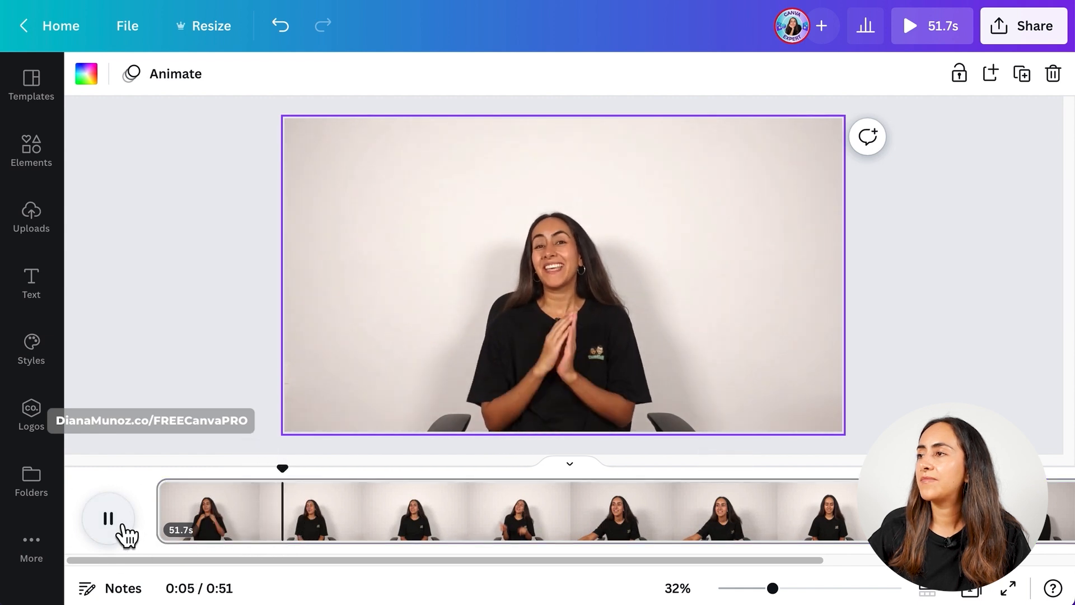
pyautogui.click(123, 526)
pyautogui.moveTo(302, 478); pyautogui.dragTo(293, 481)
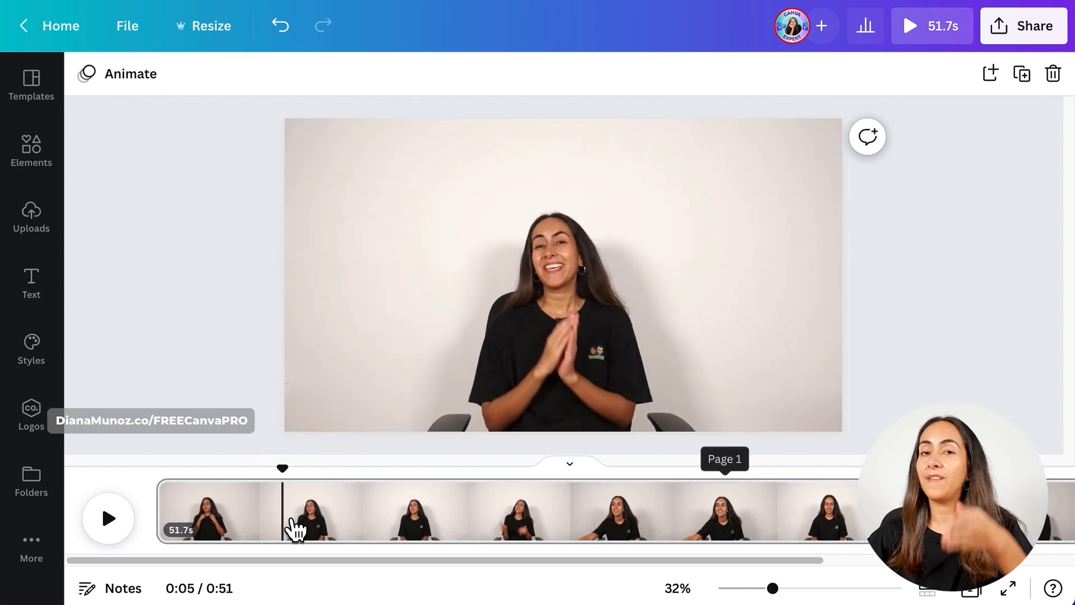
pyautogui.moveTo(166, 510); pyautogui.dragTo(288, 523)
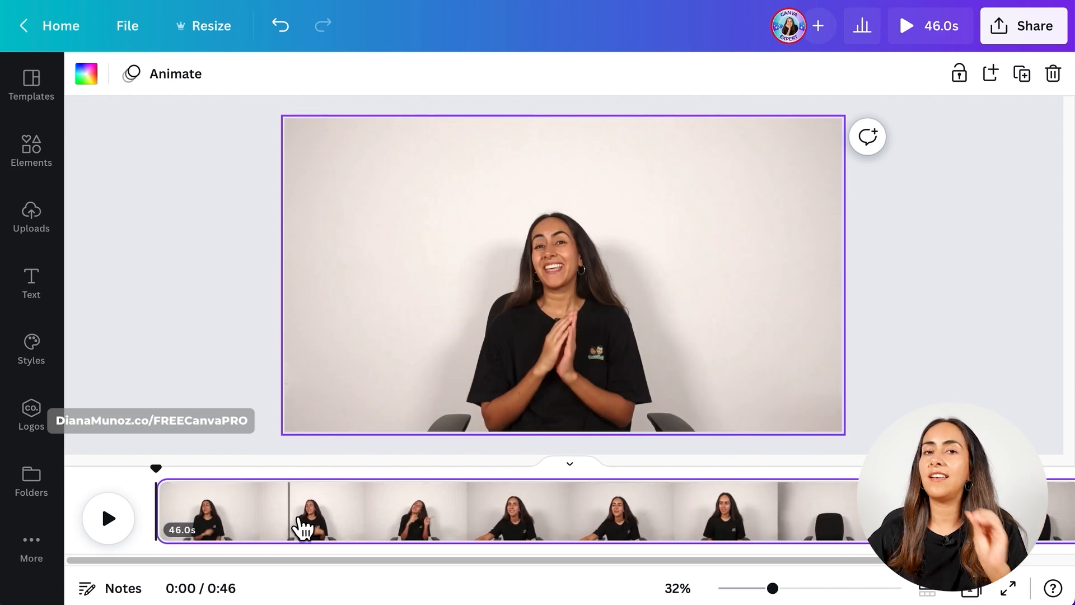
# - Split the main clip at 0:12 and delete the second part, keeping the first 12.1 s
pyautogui.moveTo(168, 473); pyautogui.dragTo(429, 500)
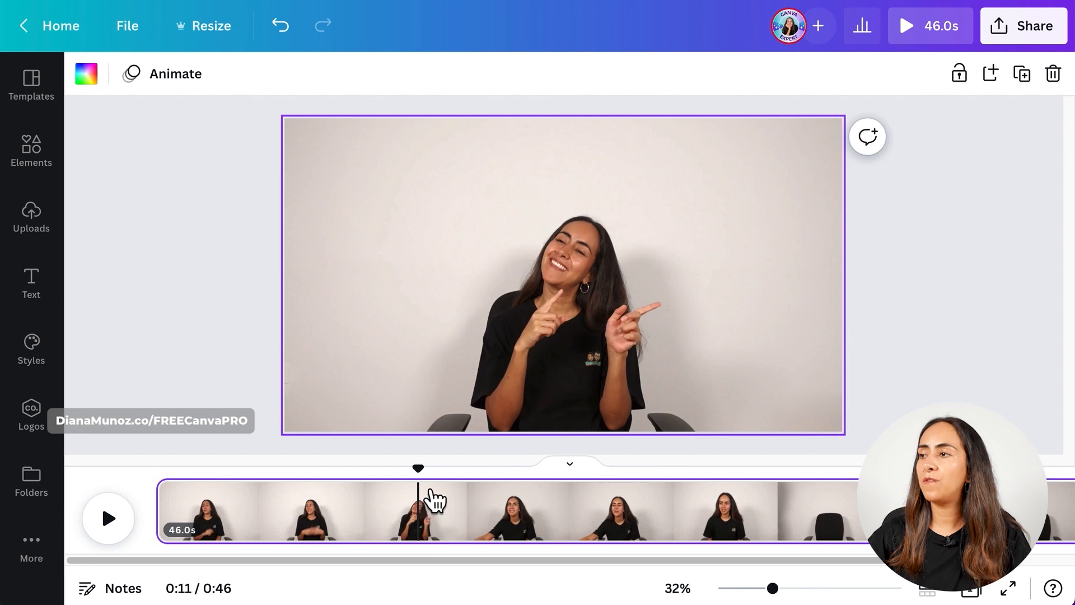
pyautogui.moveTo(432, 482); pyautogui.dragTo(438, 485)
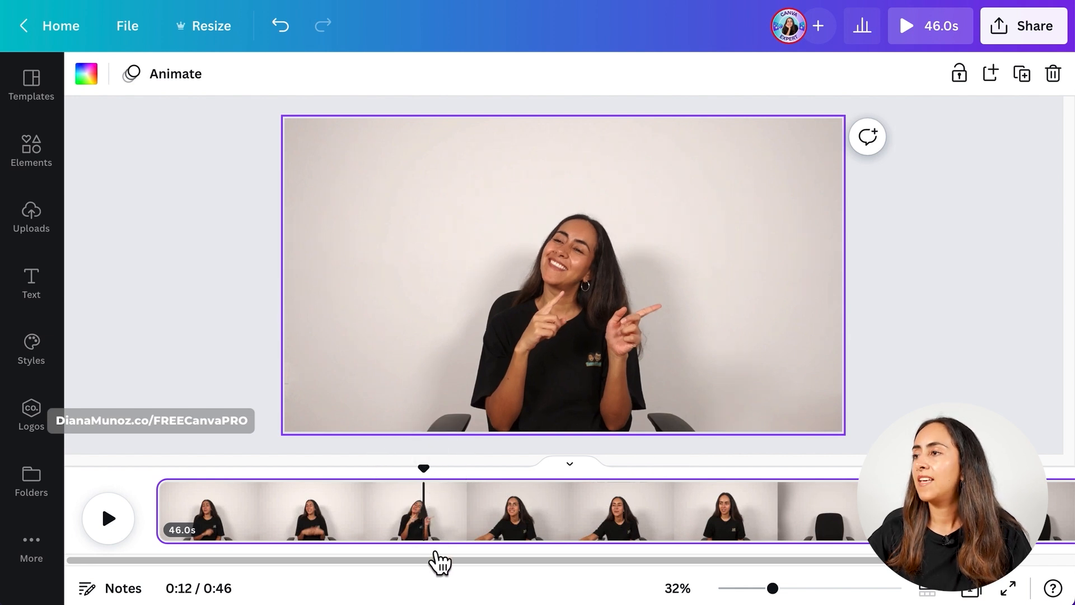
pyautogui.rightClick(430, 520)
pyautogui.click(454, 441)
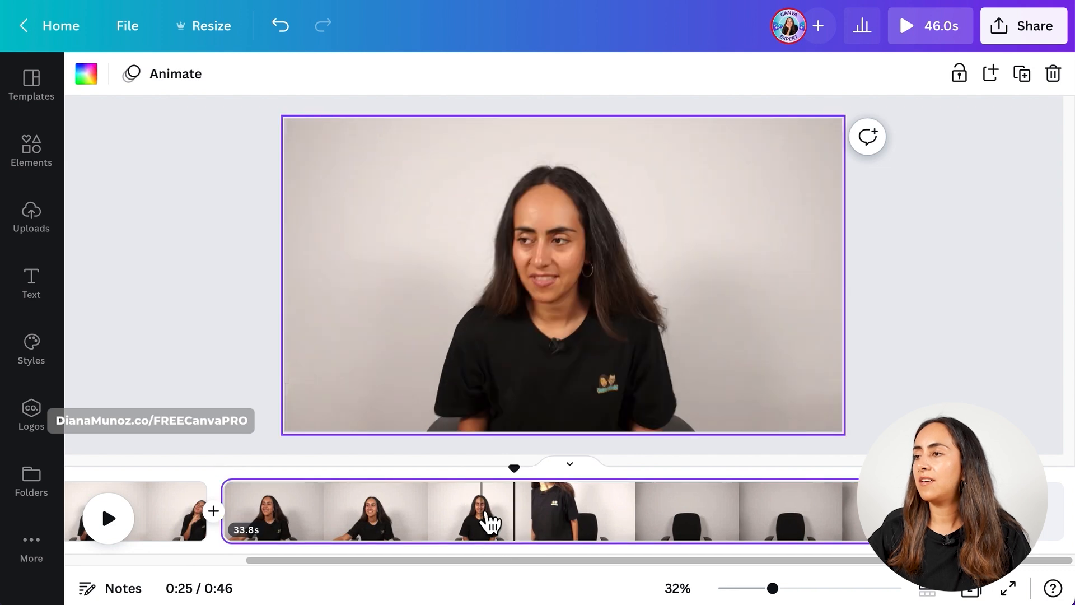
pyautogui.press('Delete')
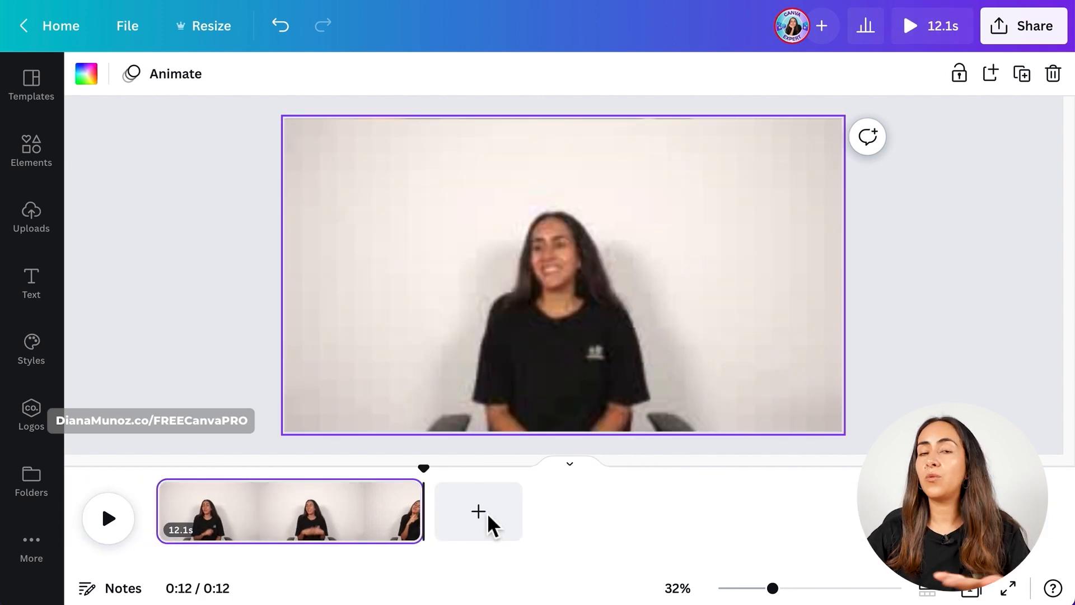
pyautogui.click(245, 392)
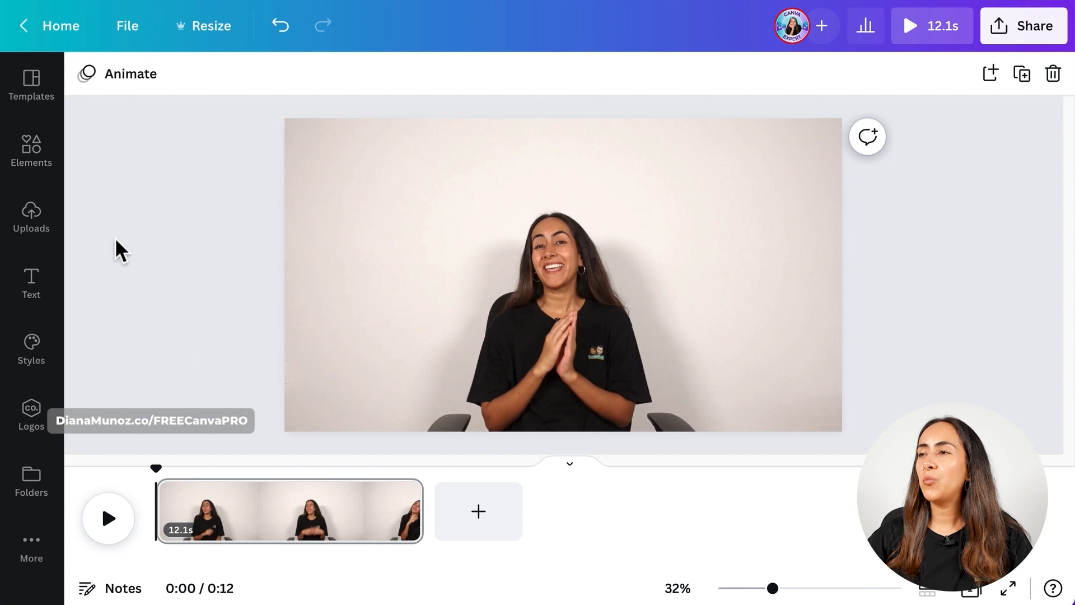
# - Identify Right side.mov among the uploaded videos and add it on top of the main video
pyautogui.click(50, 223)
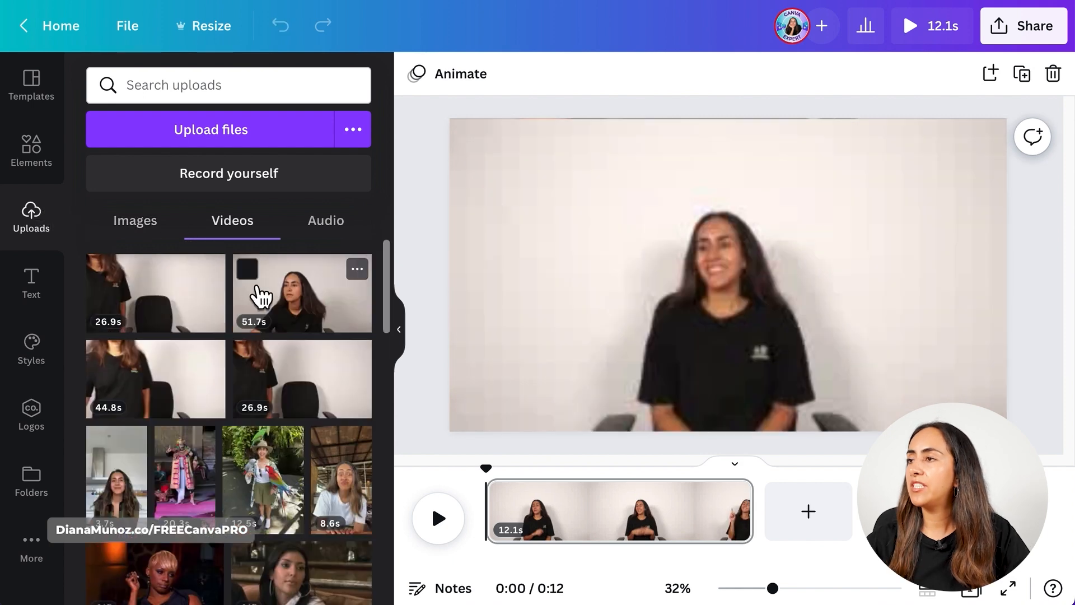
pyautogui.click(212, 272)
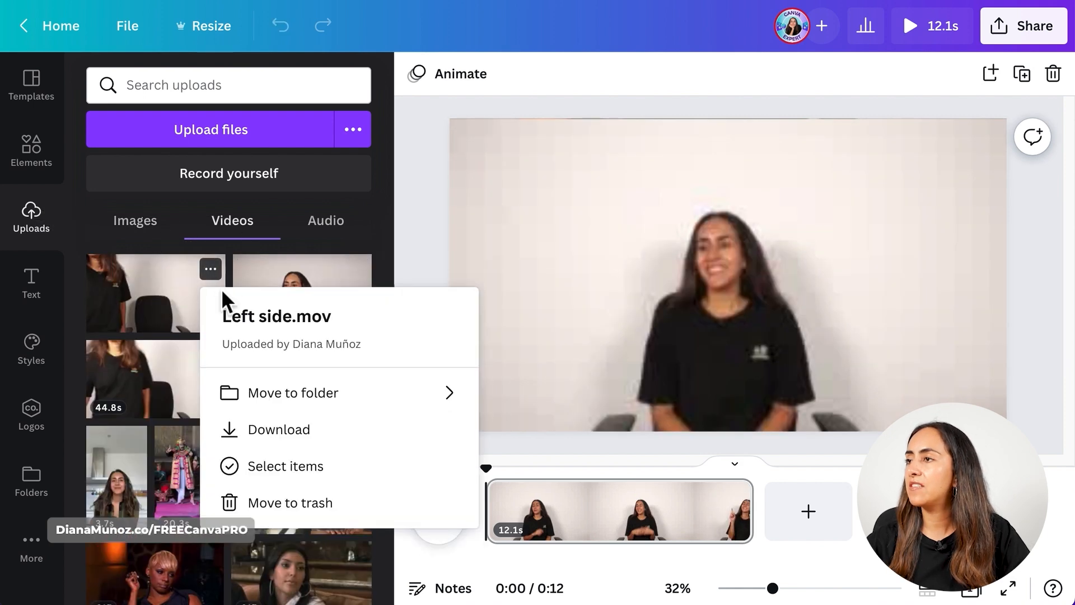
pyautogui.click(212, 269)
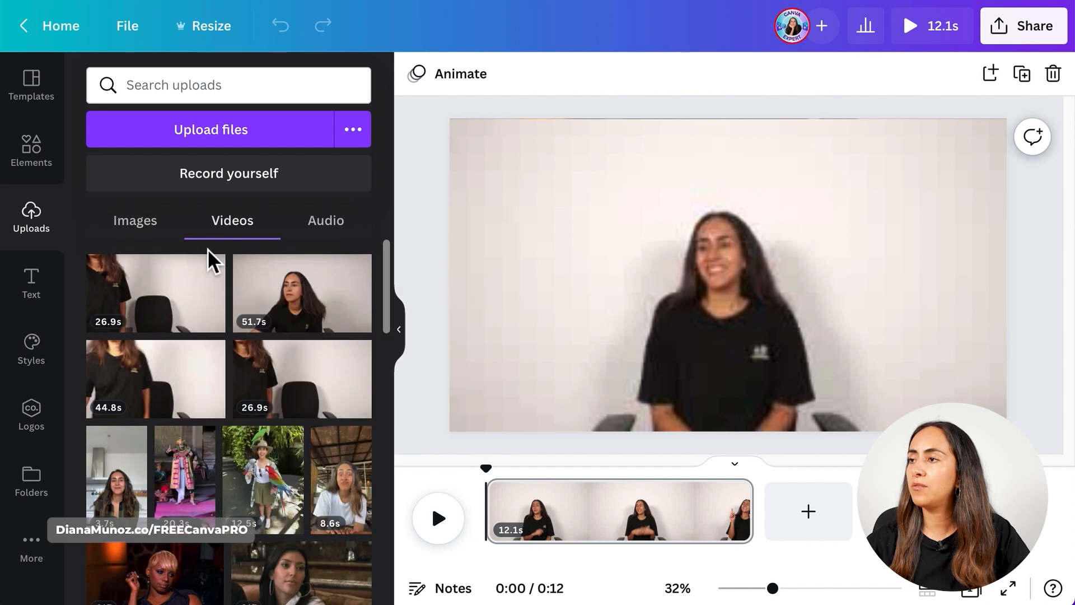
pyautogui.click(212, 353)
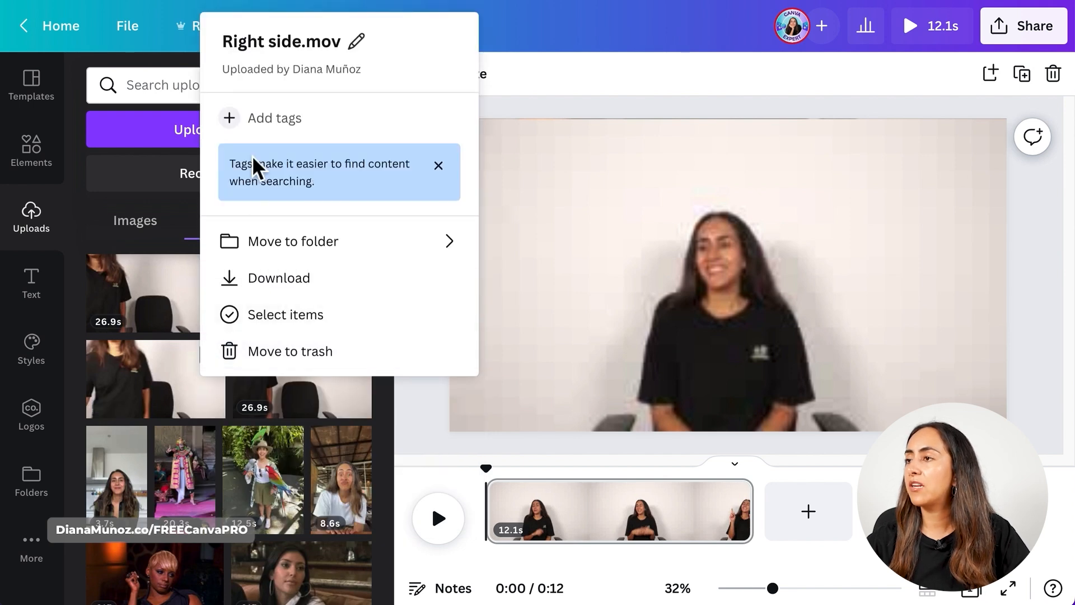
pyautogui.click(193, 381)
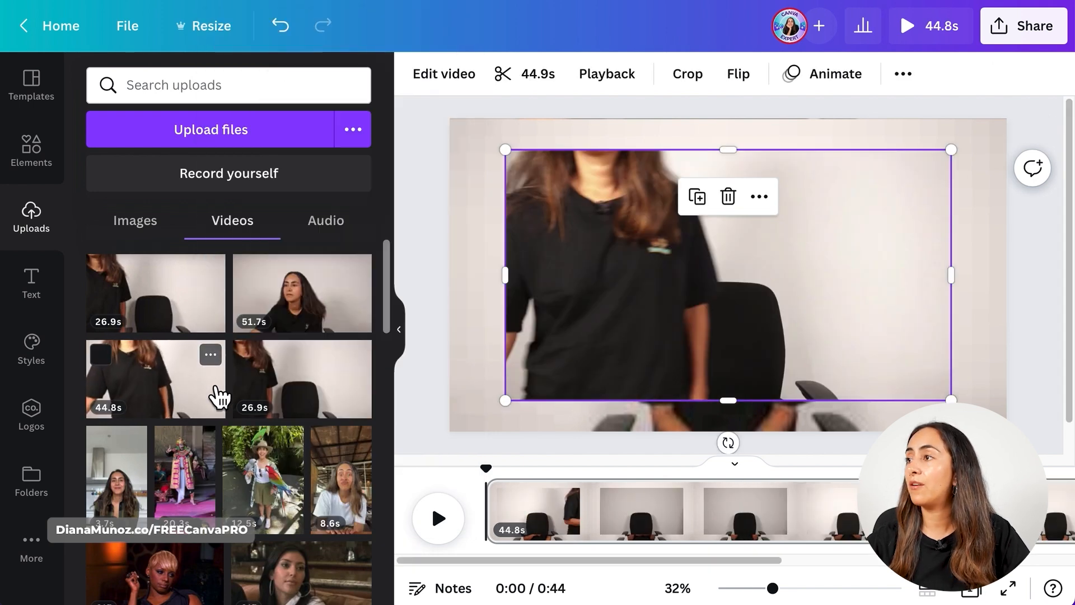
# - Enlarge the Right side.mov clip to cover the full page and crop it from the left to just beside the seated person
pyautogui.click(747, 303)
pyautogui.moveTo(887, 277); pyautogui.dragTo(929, 246)
pyautogui.moveTo(575, 382); pyautogui.dragTo(451, 434)
pyautogui.moveTo(449, 275); pyautogui.dragTo(789, 324)
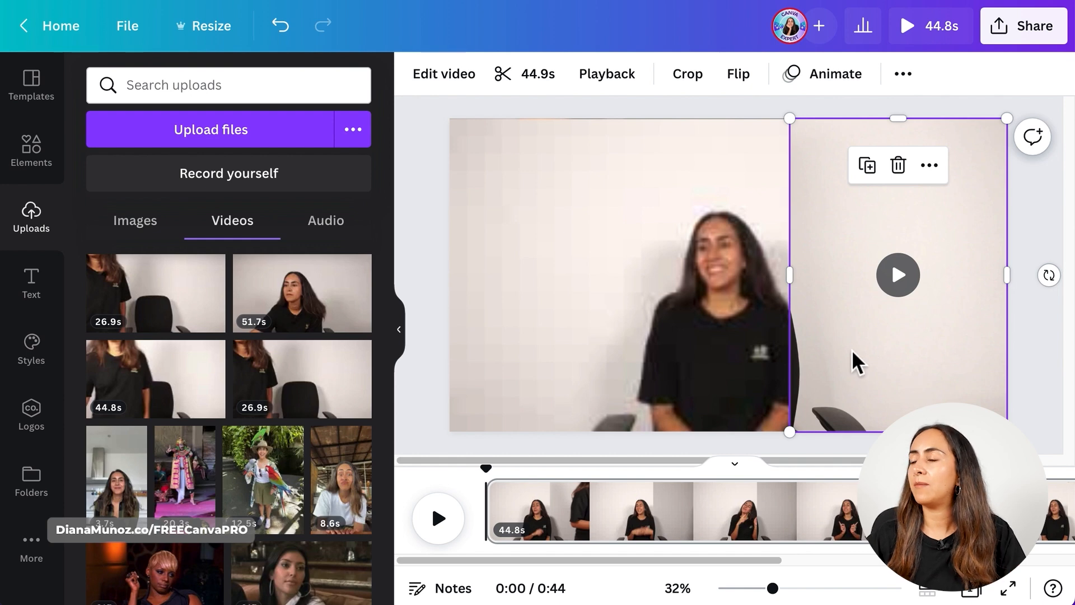
pyautogui.click(408, 336)
pyautogui.click(401, 330)
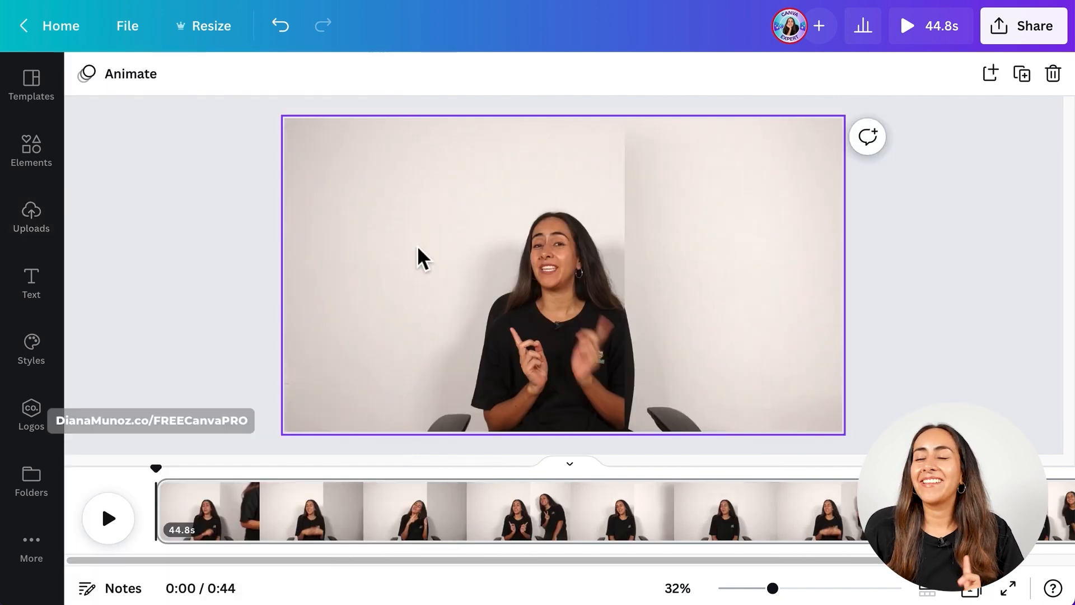
# - Open the main background video's trim settings and copy its 12.1s duration
pyautogui.click(511, 164)
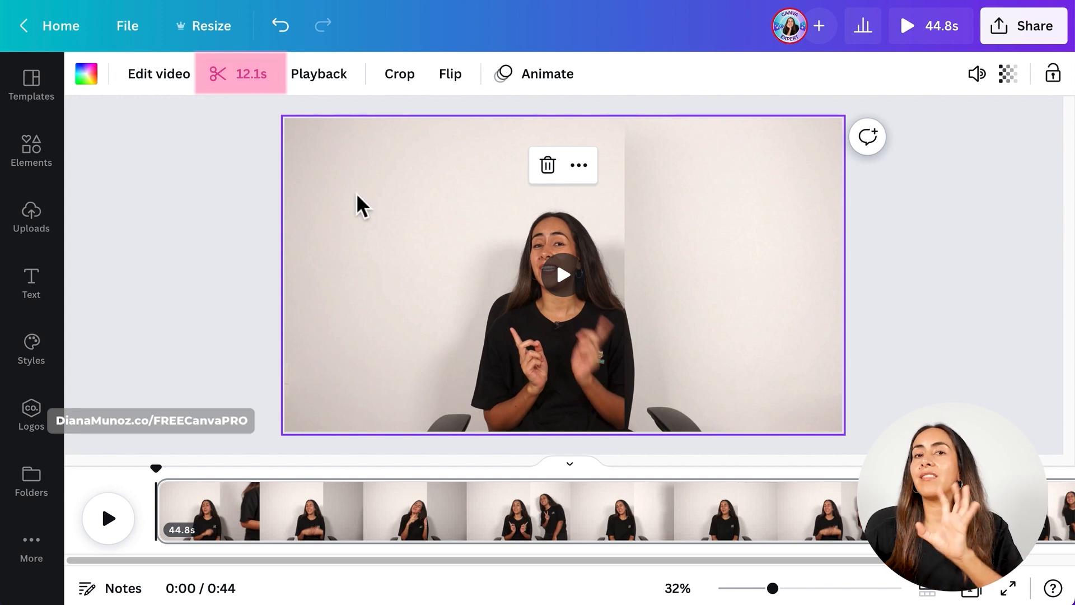
pyautogui.click(263, 76)
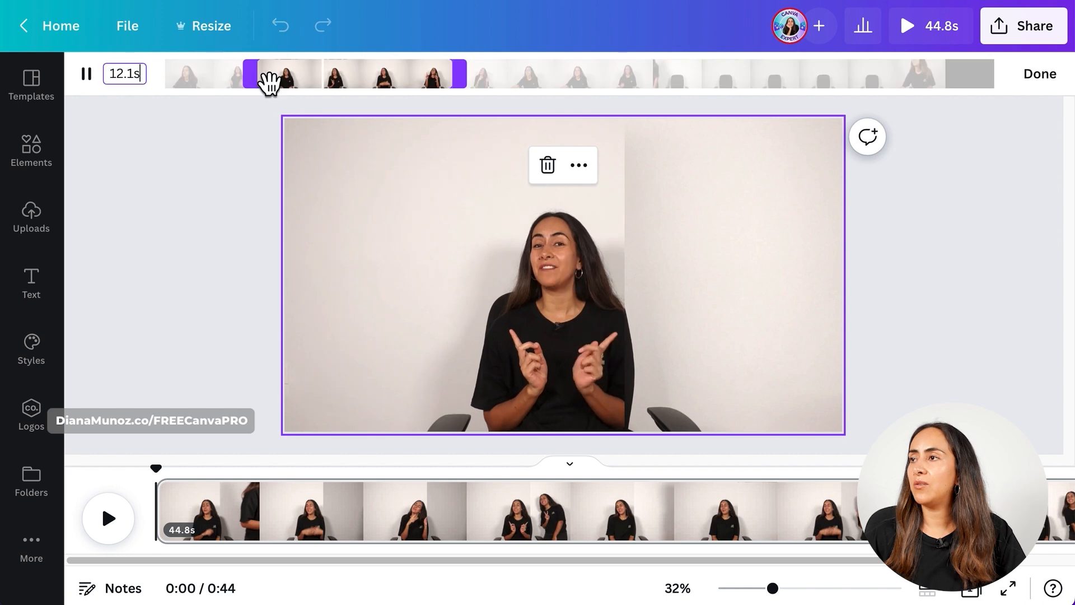
pyautogui.click(107, 75)
pyautogui.doubleClick(122, 78)
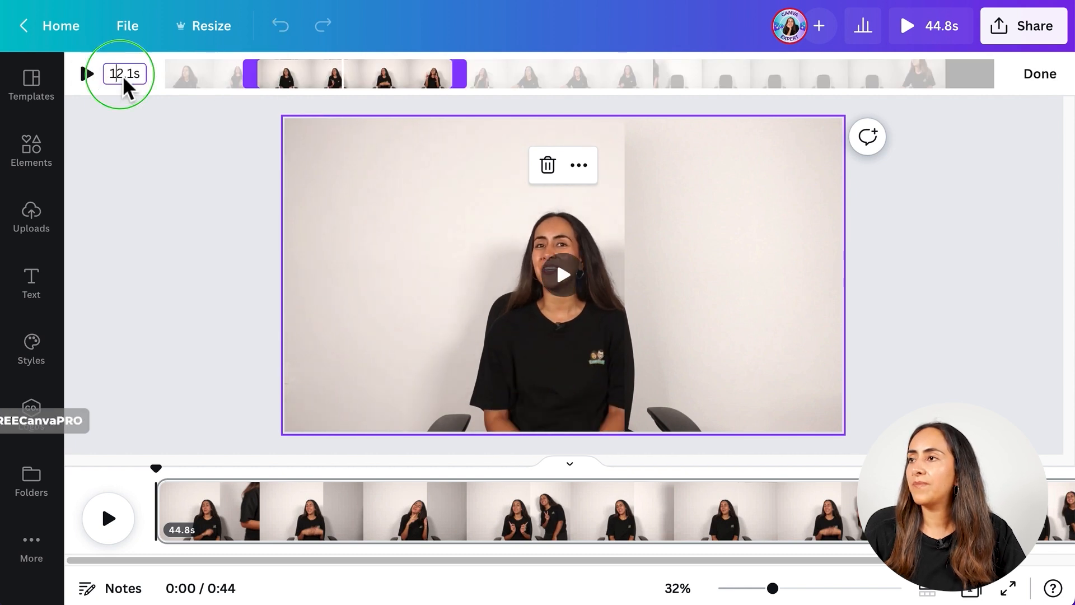
pyautogui.rightClick(123, 79)
pyautogui.click(172, 206)
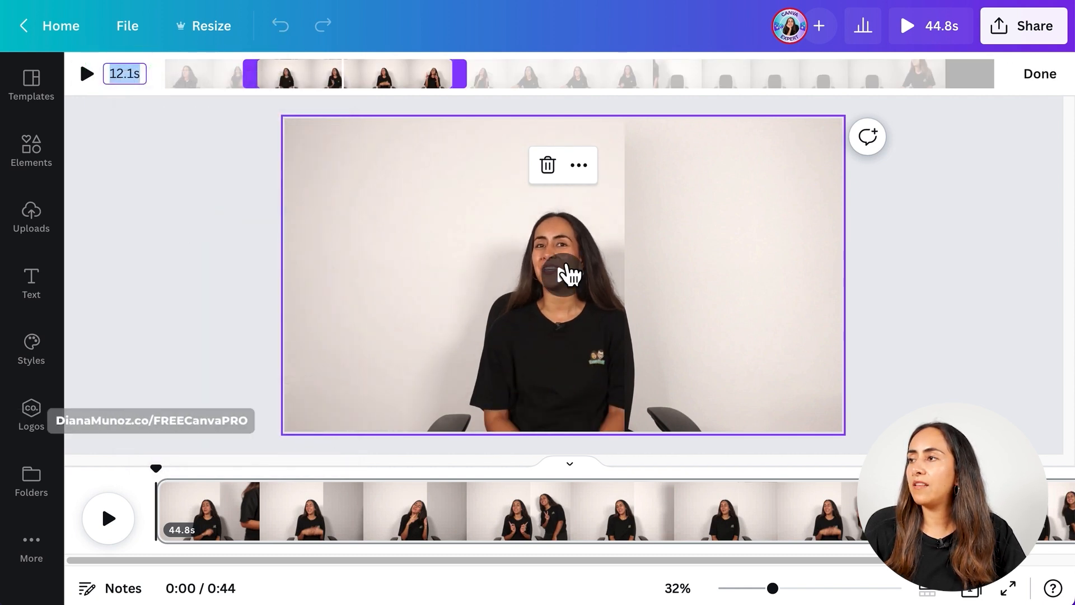
# - Set the right-hand clip's duration to 12.1s by pasting the copied value, and finish trimming
pyautogui.click(723, 260)
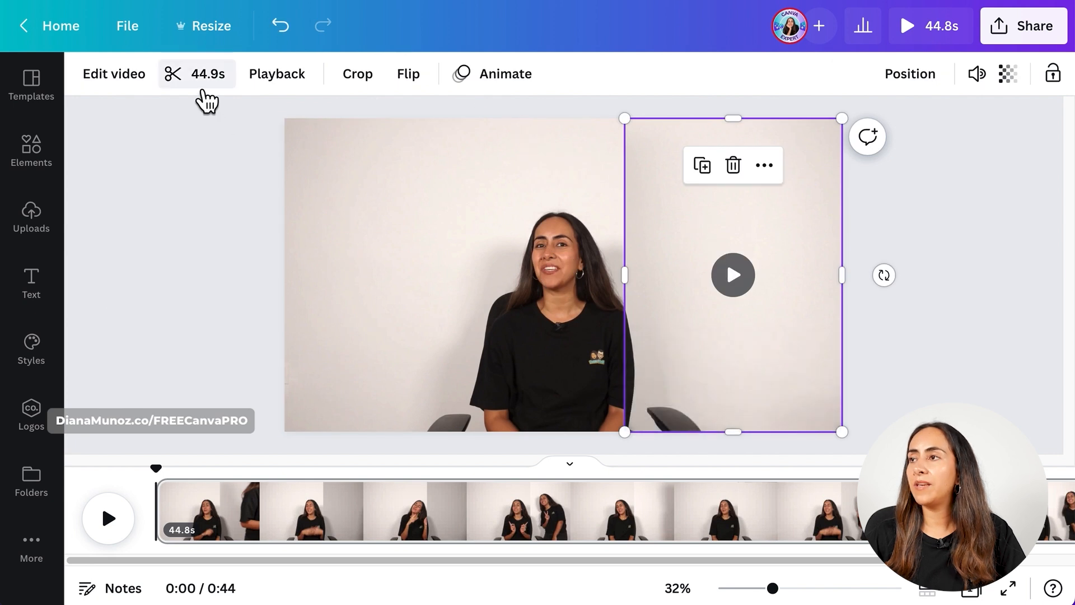
pyautogui.click(202, 96)
pyautogui.click(87, 78)
pyautogui.click(110, 77)
pyautogui.rightClick(119, 78)
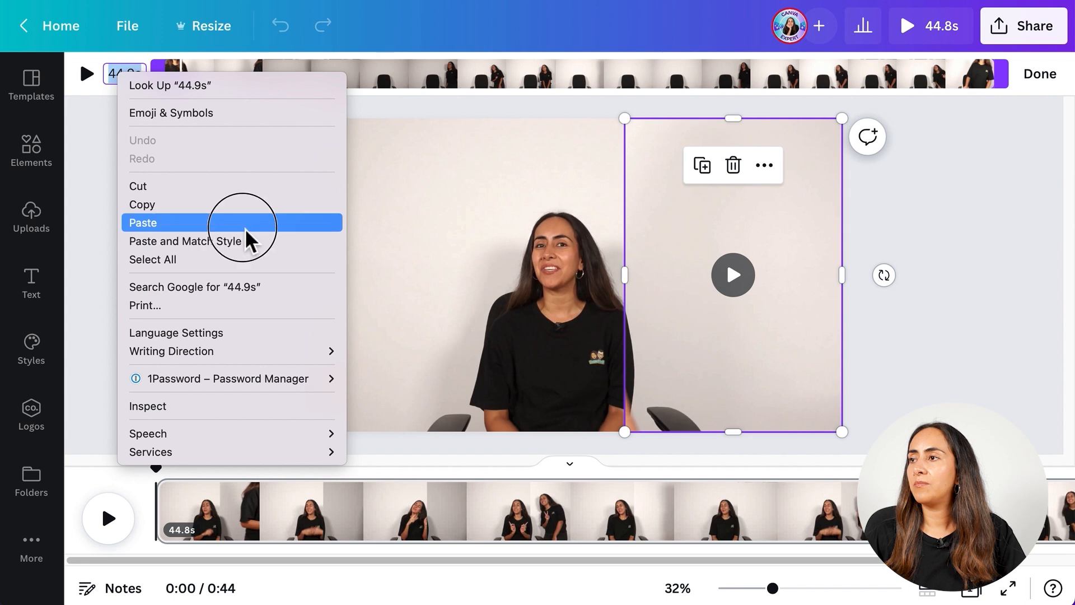
pyautogui.click(246, 221)
pyautogui.click(1047, 76)
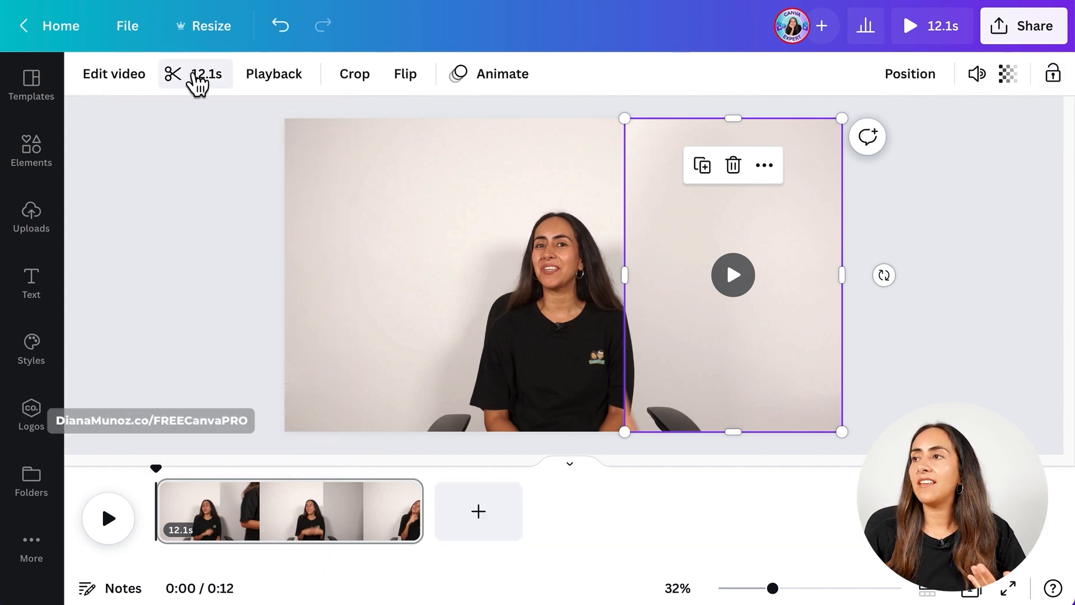
# - Shift the right-hand clip's trim window toward the middle of its footage, starting on the empty background just before the person enters
pyautogui.click(229, 87)
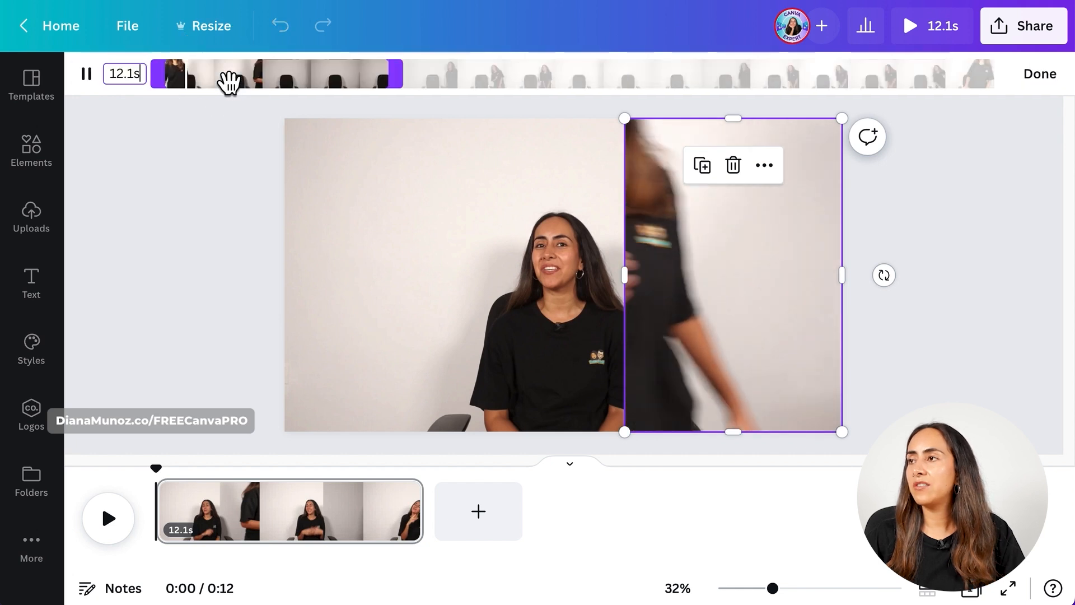
pyautogui.click(88, 74)
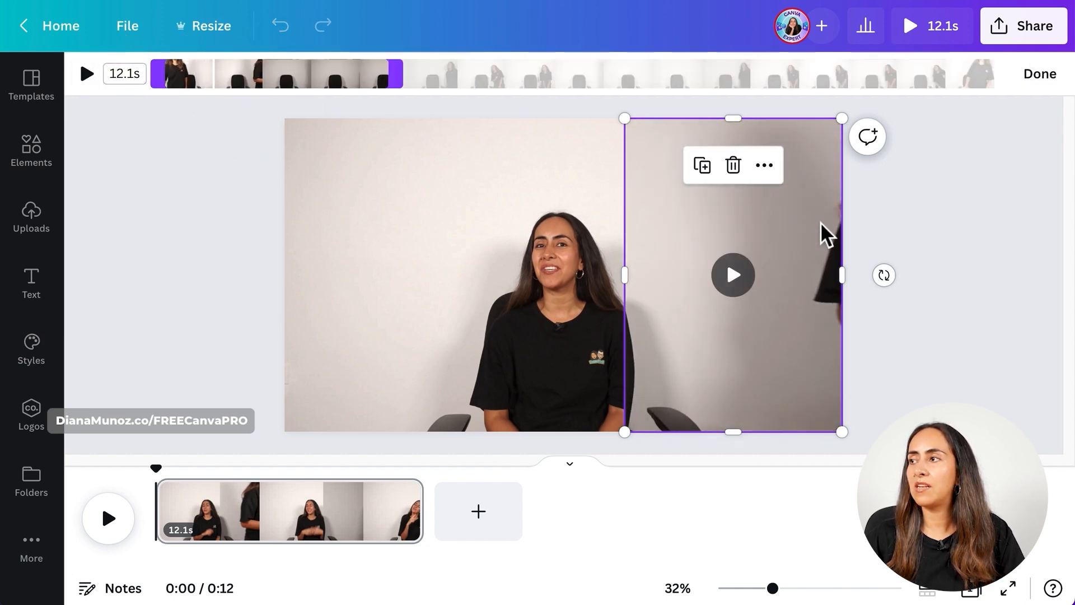
pyautogui.moveTo(286, 91); pyautogui.dragTo(550, 95)
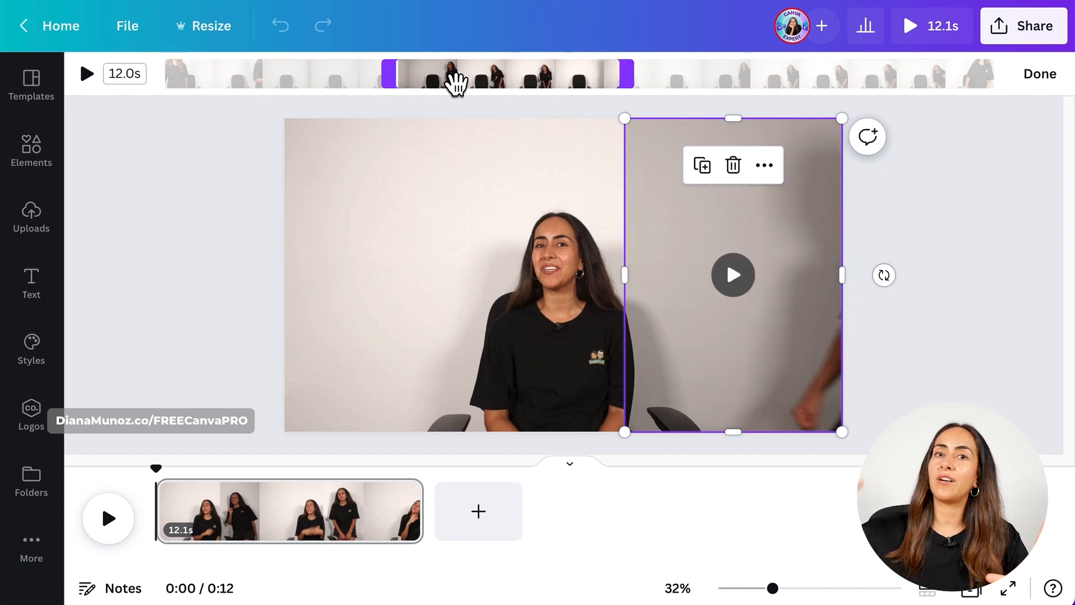
pyautogui.moveTo(452, 86); pyautogui.dragTo(422, 89)
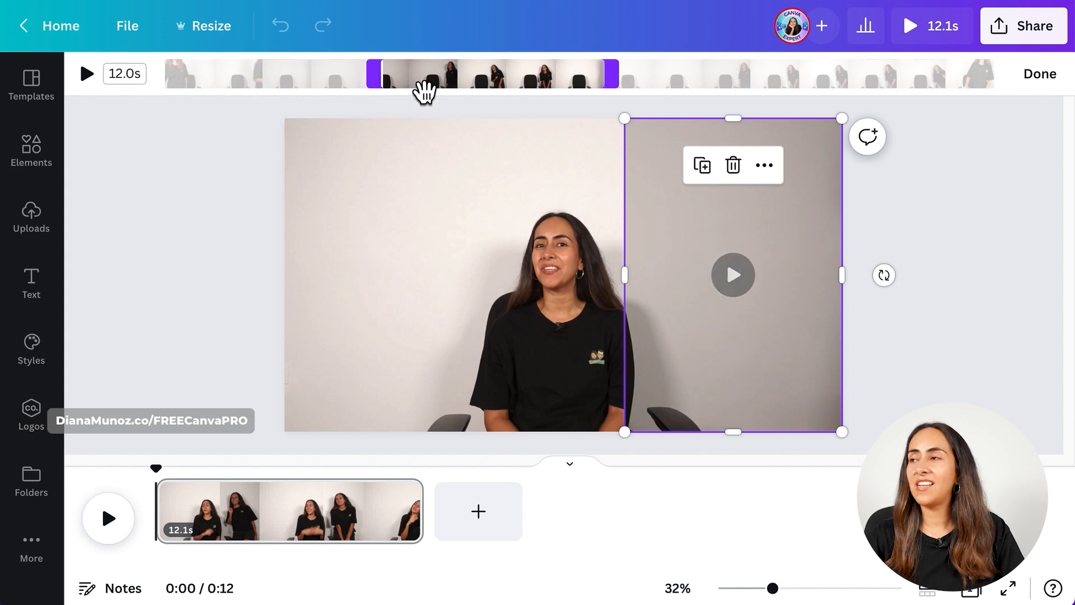
pyautogui.click(1057, 85)
pyautogui.click(1008, 201)
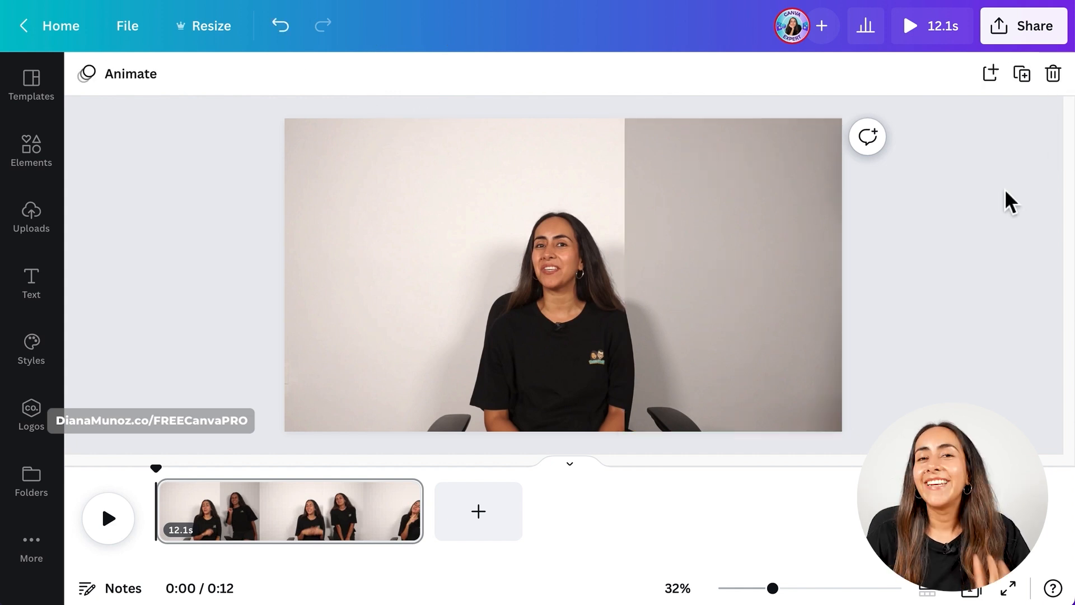